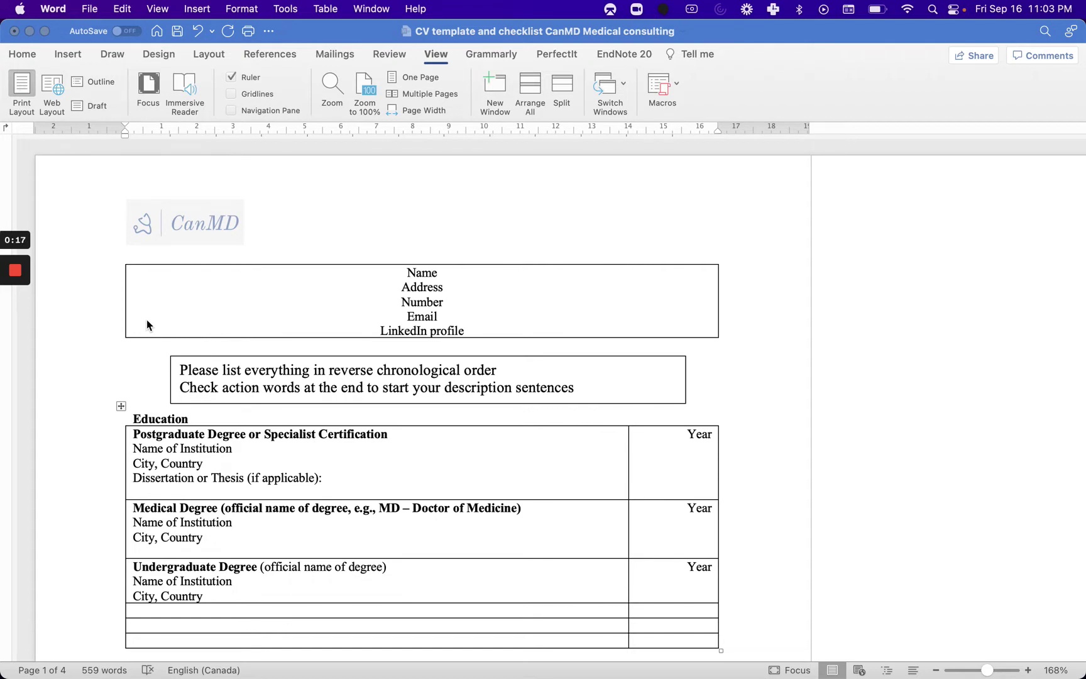
Step: Scroll through page 3 to review the volunteer and continuing education sections
scroll(147, 319, down, 1)
scroll(147, 320, down, 2)
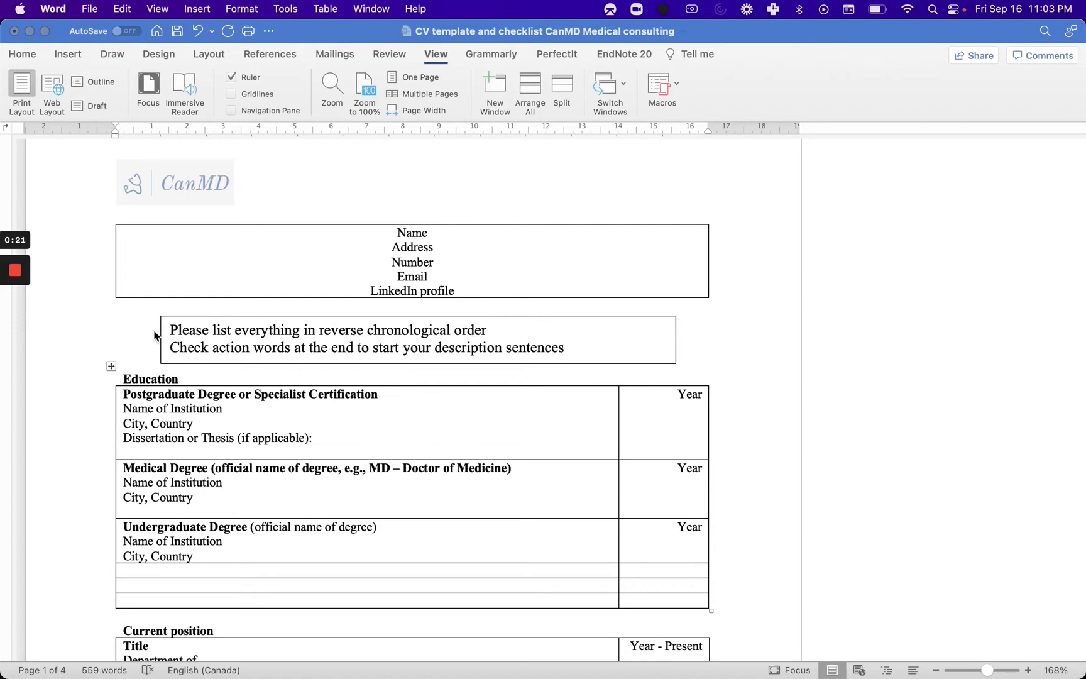
scroll(154, 335, down, 5)
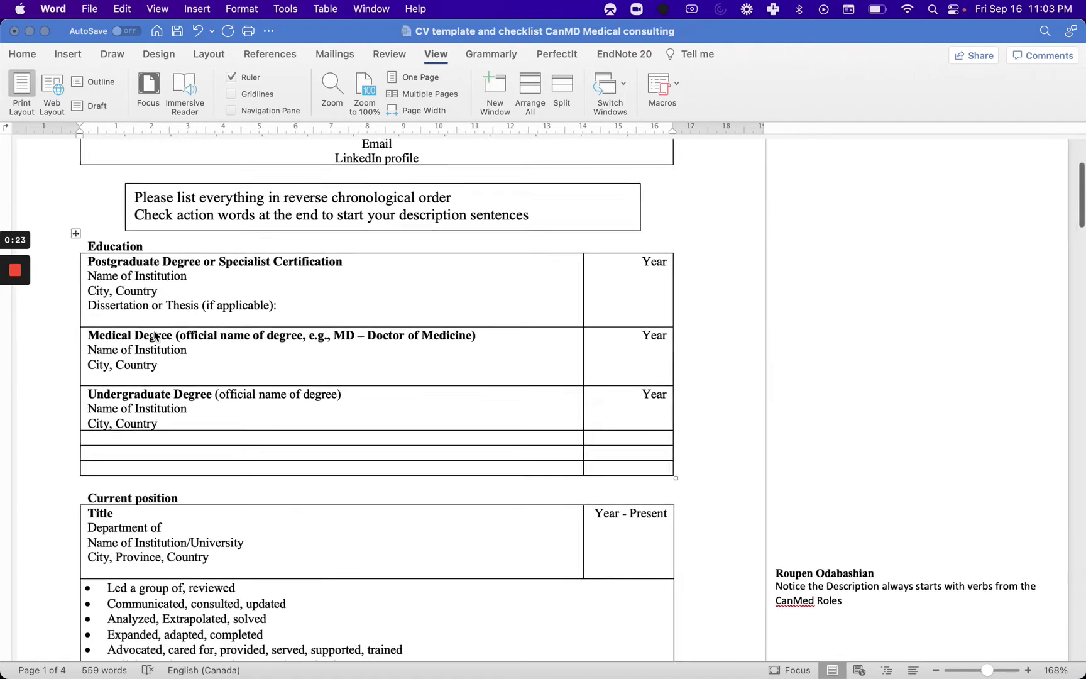
scroll(154, 335, down, 20)
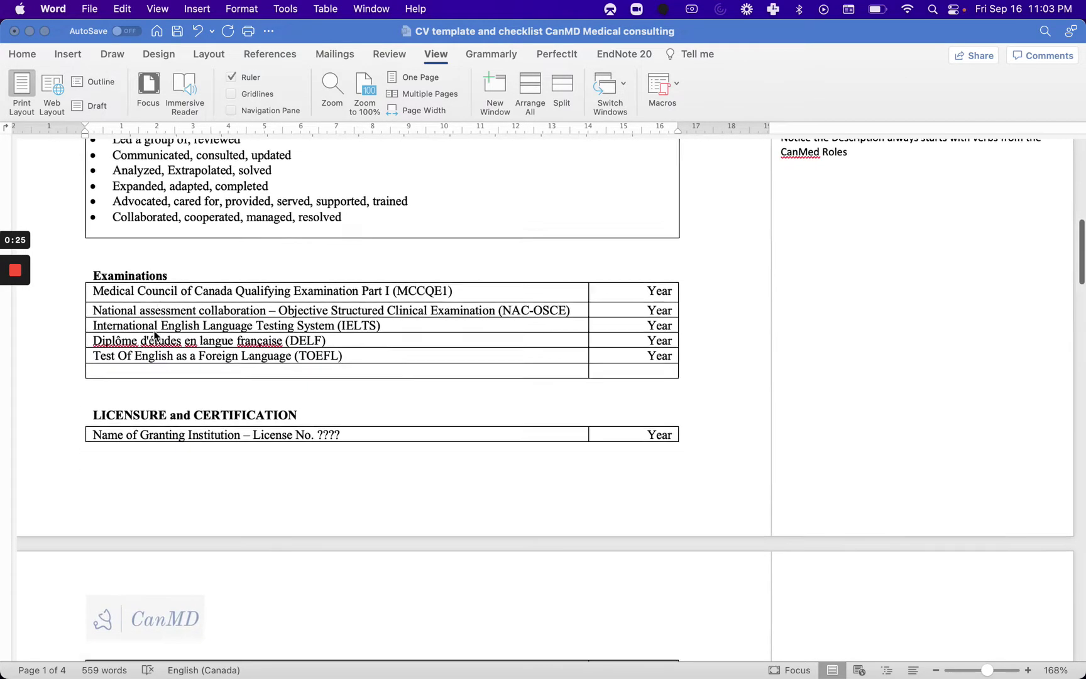
scroll(154, 335, down, 3)
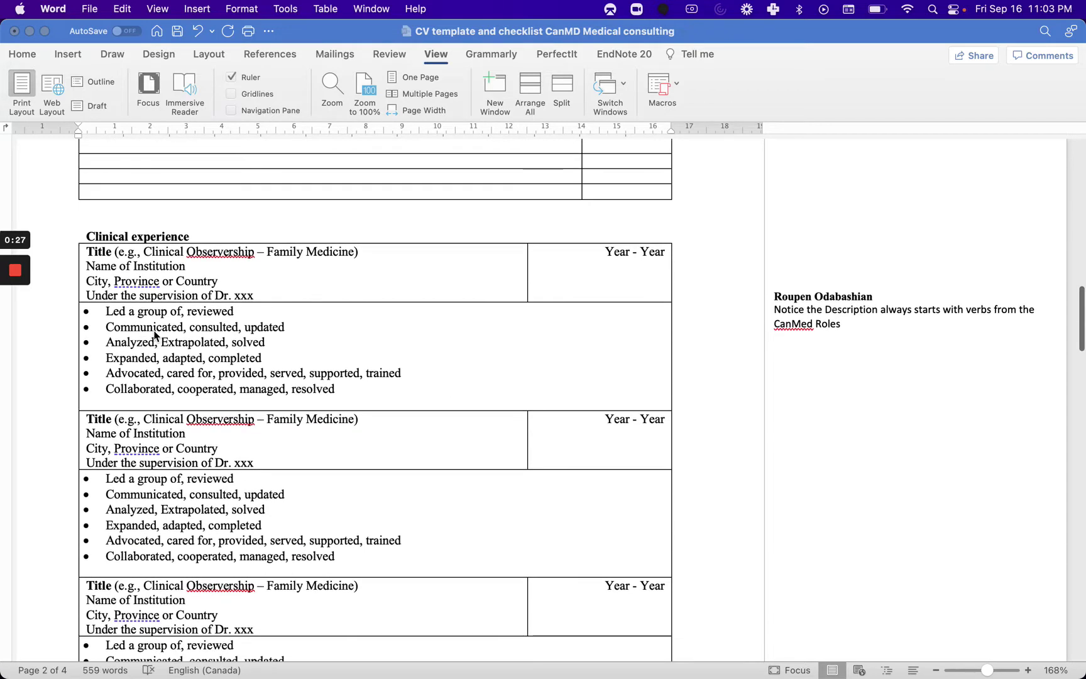
scroll(154, 335, down, 10)
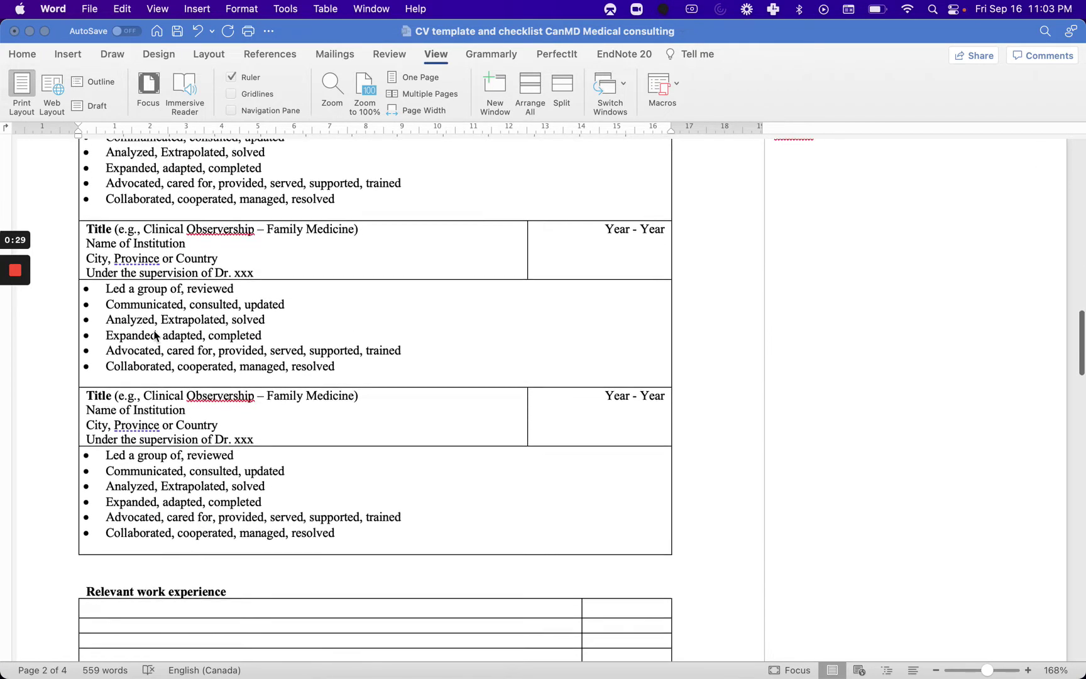
scroll(154, 335, up, 15)
scroll(154, 335, up, 20)
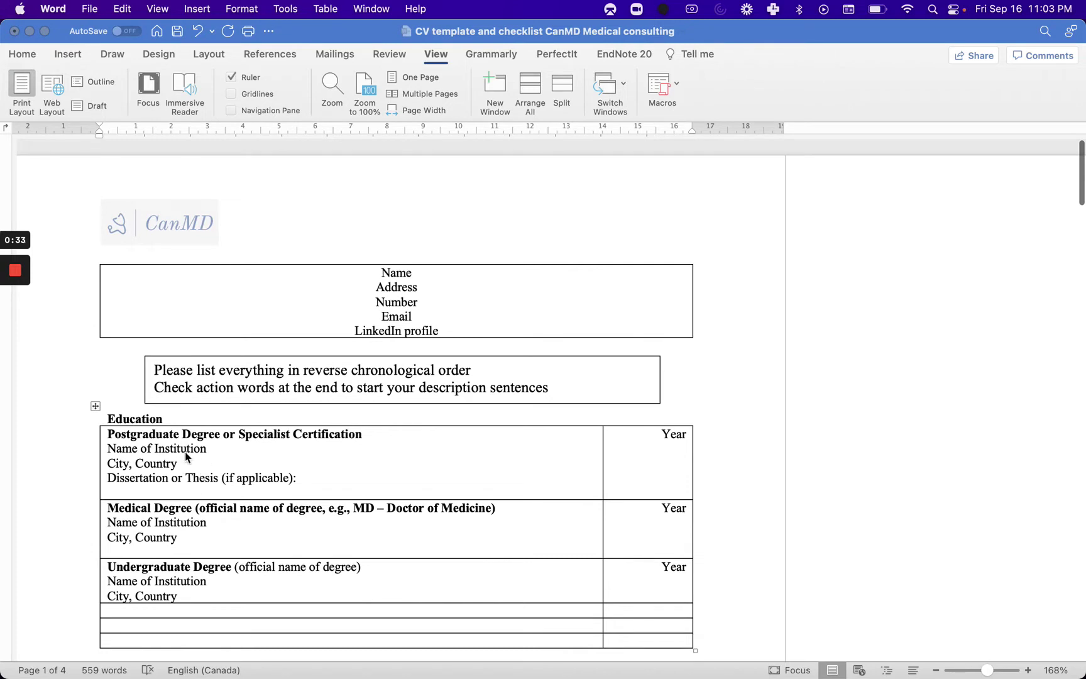
scroll(186, 457, down, 1)
scroll(187, 457, down, 1)
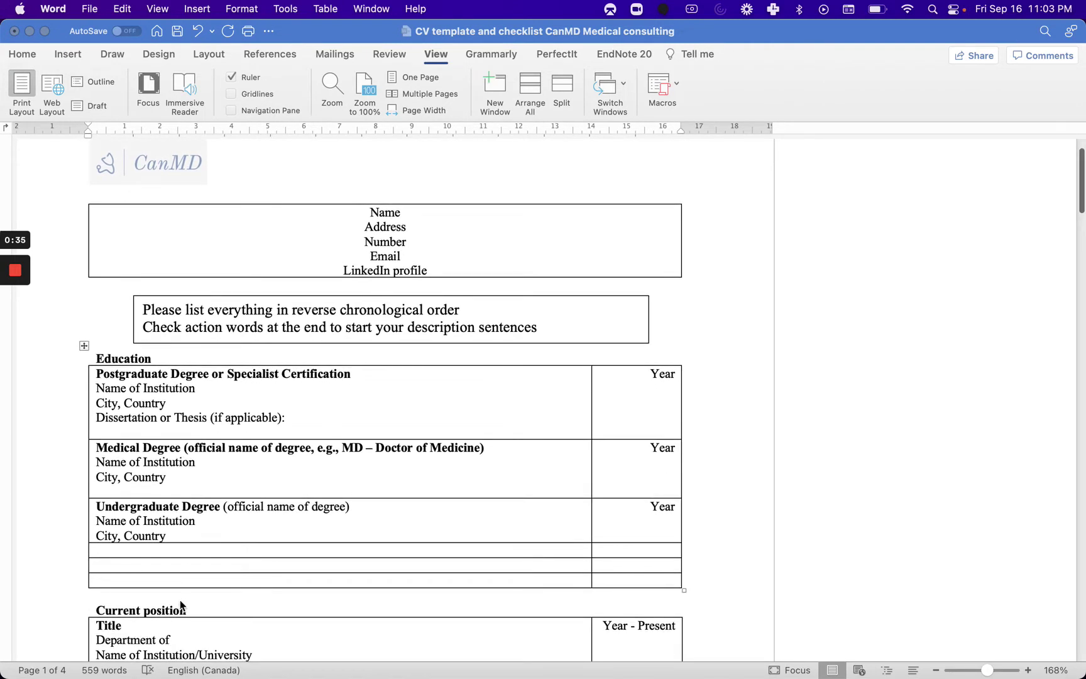
scroll(174, 535, down, 2)
scroll(174, 537, down, 2)
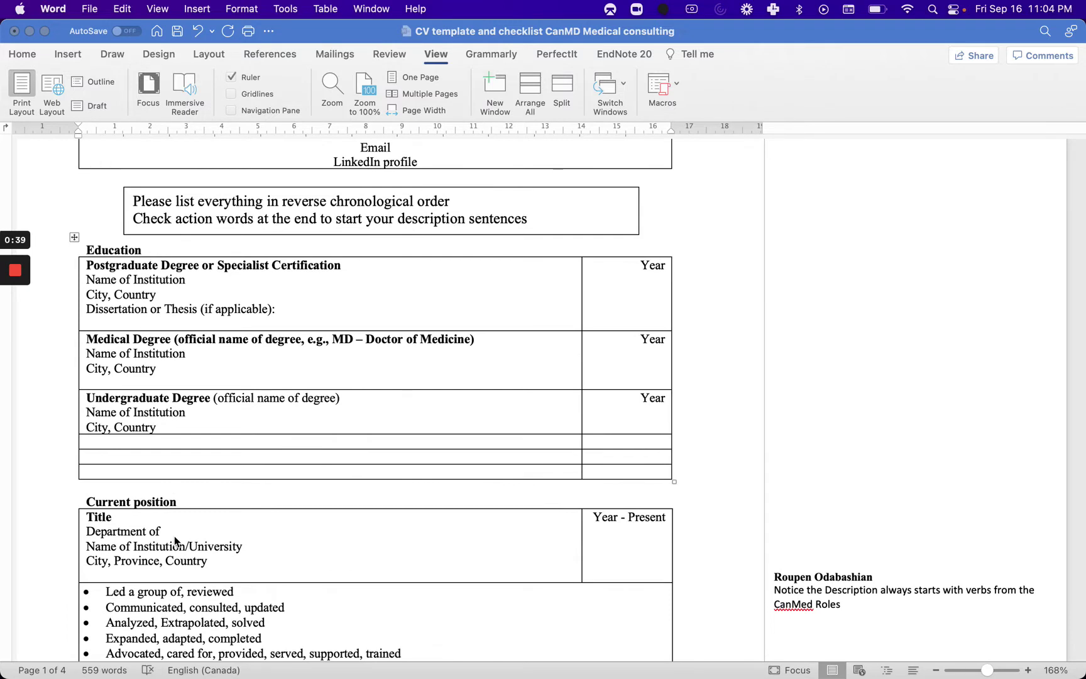
scroll(174, 536, up, 2)
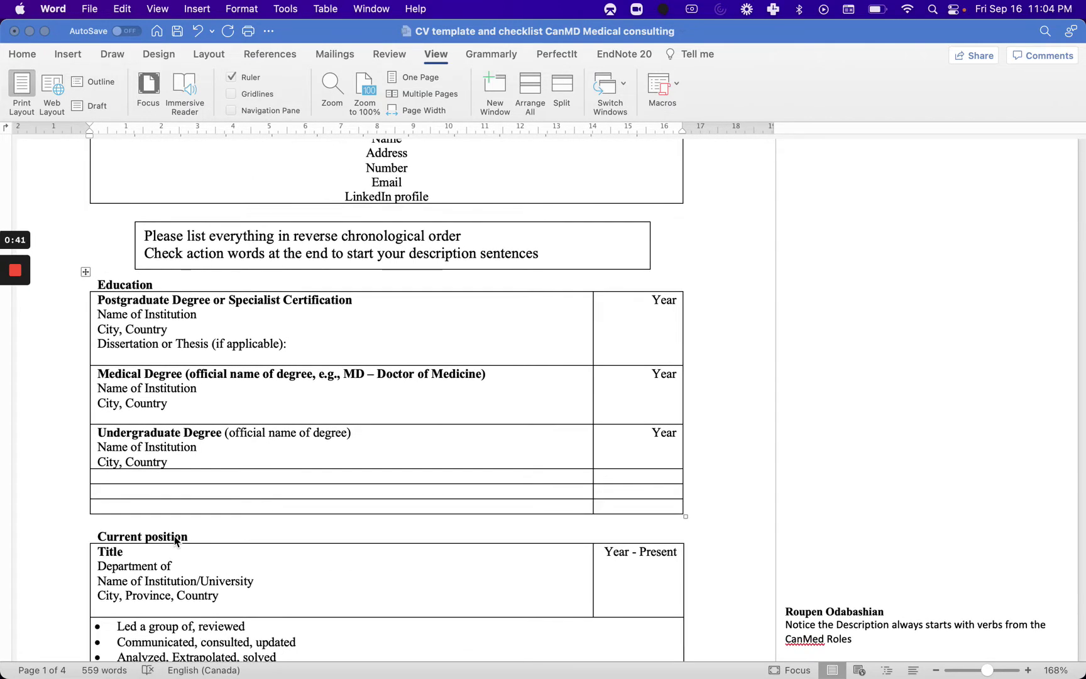
scroll(176, 540, up, 3)
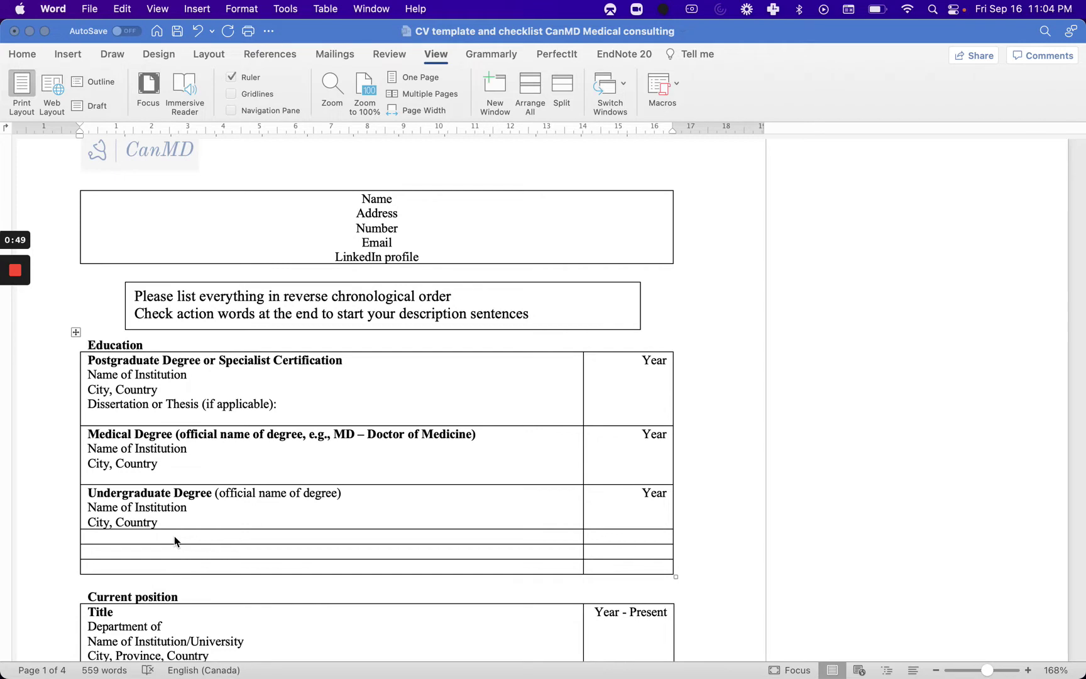
scroll(174, 537, up, 3)
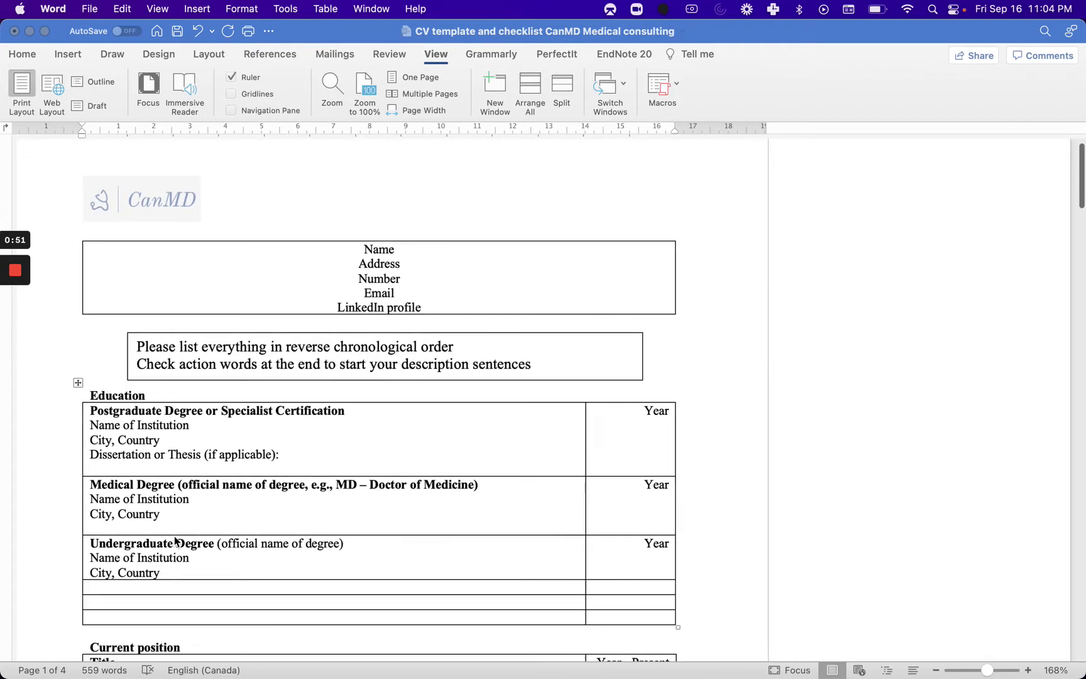
Step: Scroll down to review Professional Activities, Memberships and Hobbies and interests, then back up
scroll(176, 540, down, 2)
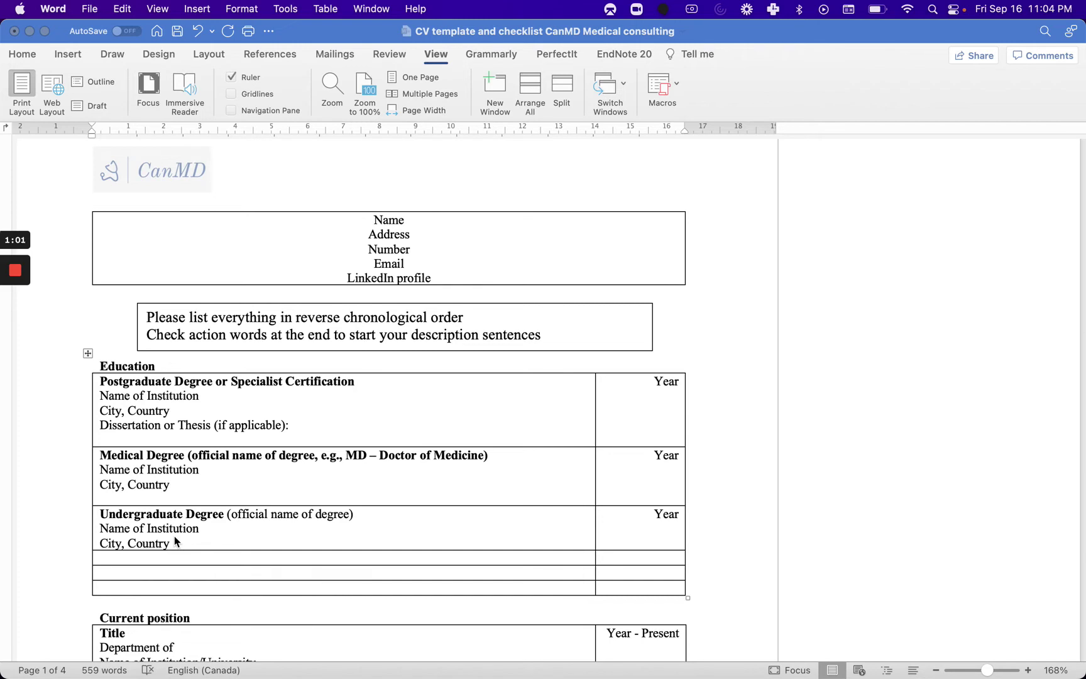
scroll(174, 535, down, 2)
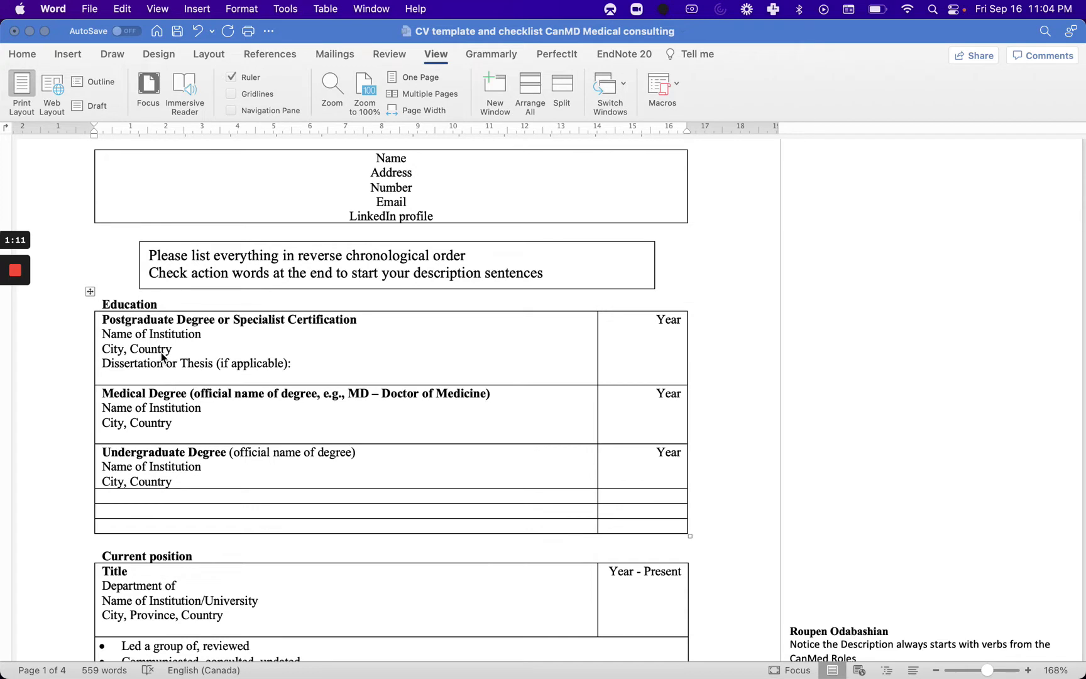
scroll(161, 357, down, 5)
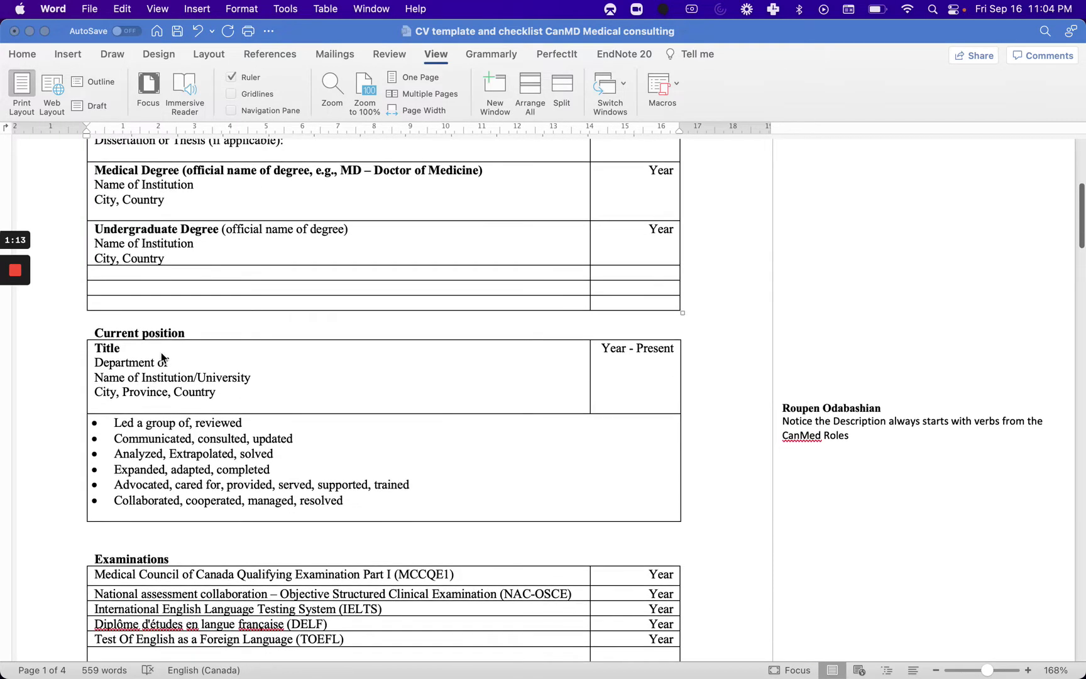
scroll(161, 353, down, 6)
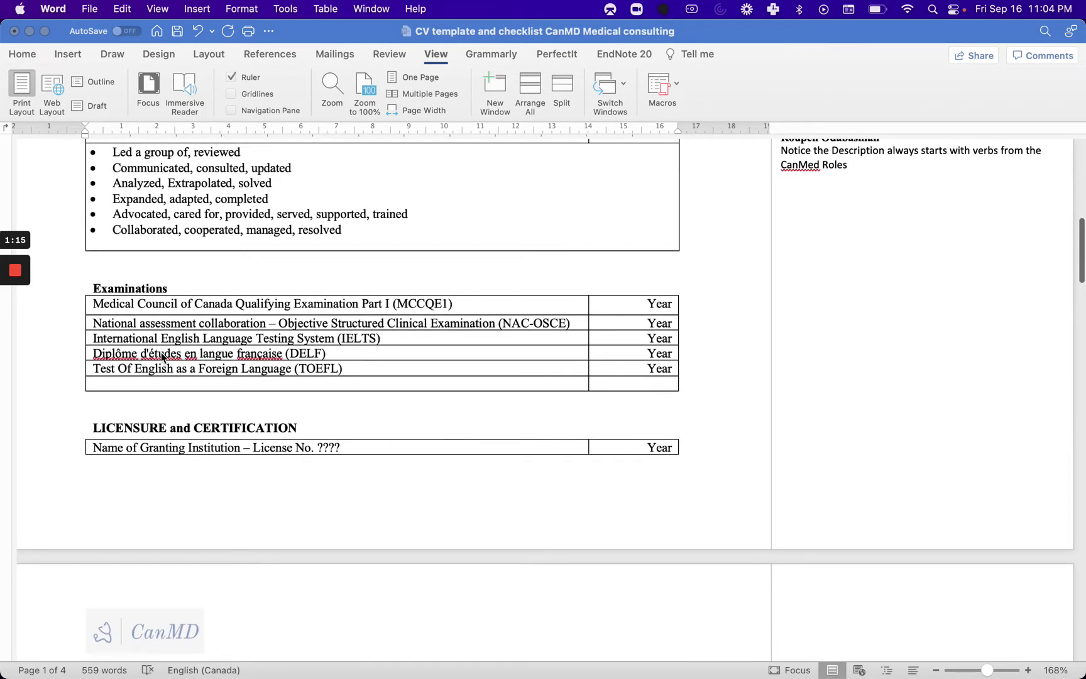
scroll(162, 356, down, 8)
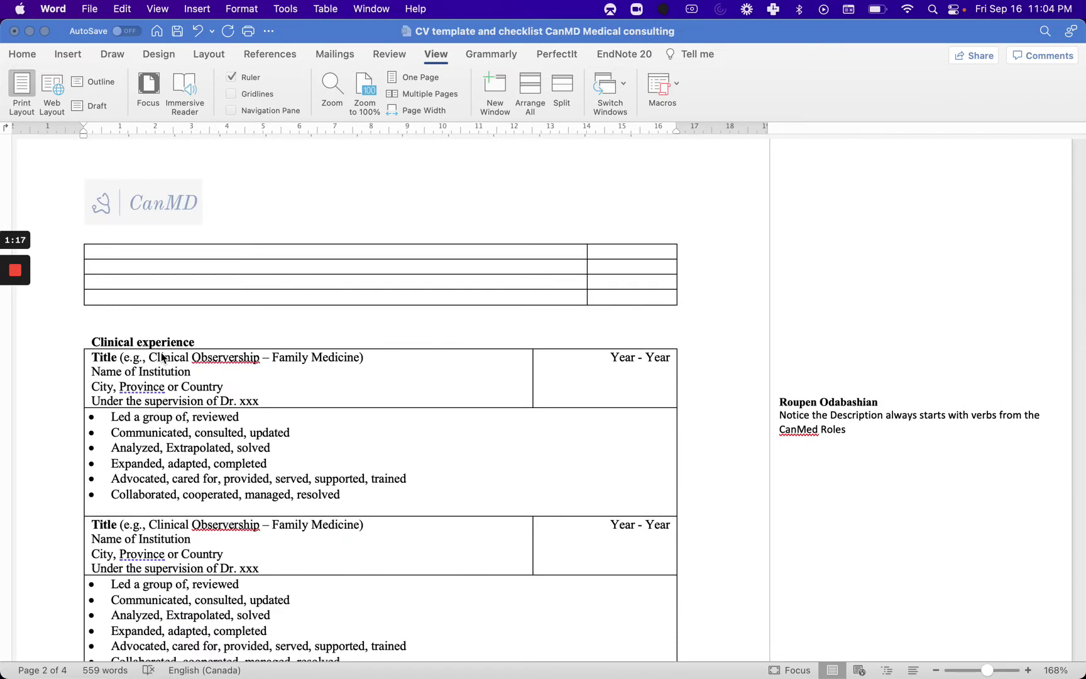
scroll(161, 356, down, 7)
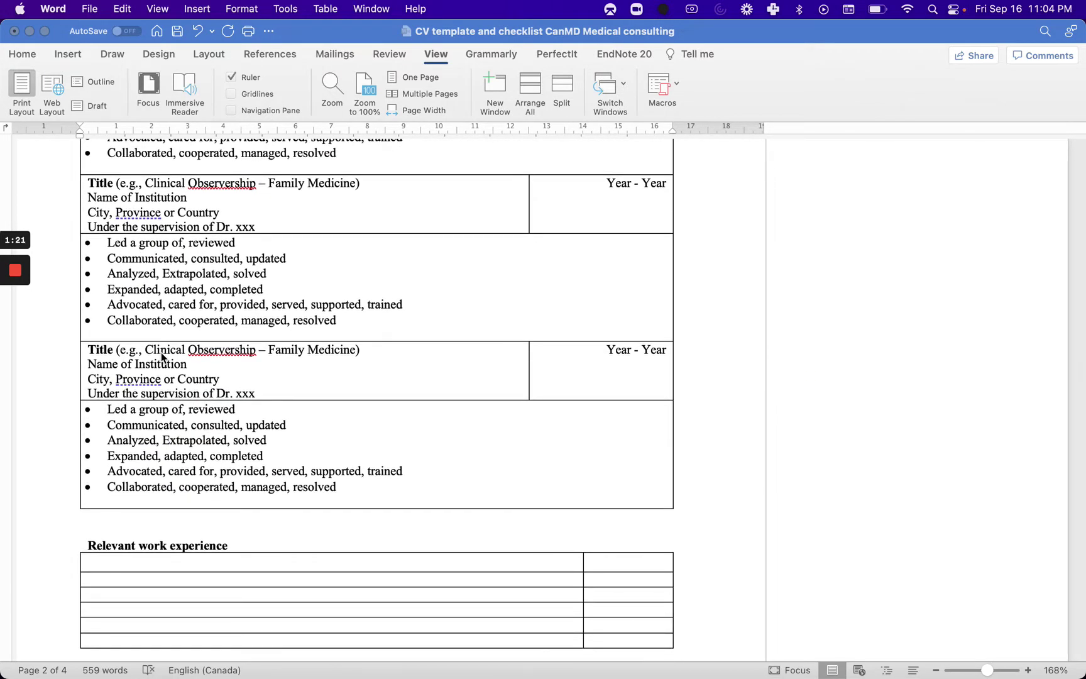
scroll(162, 356, down, 13)
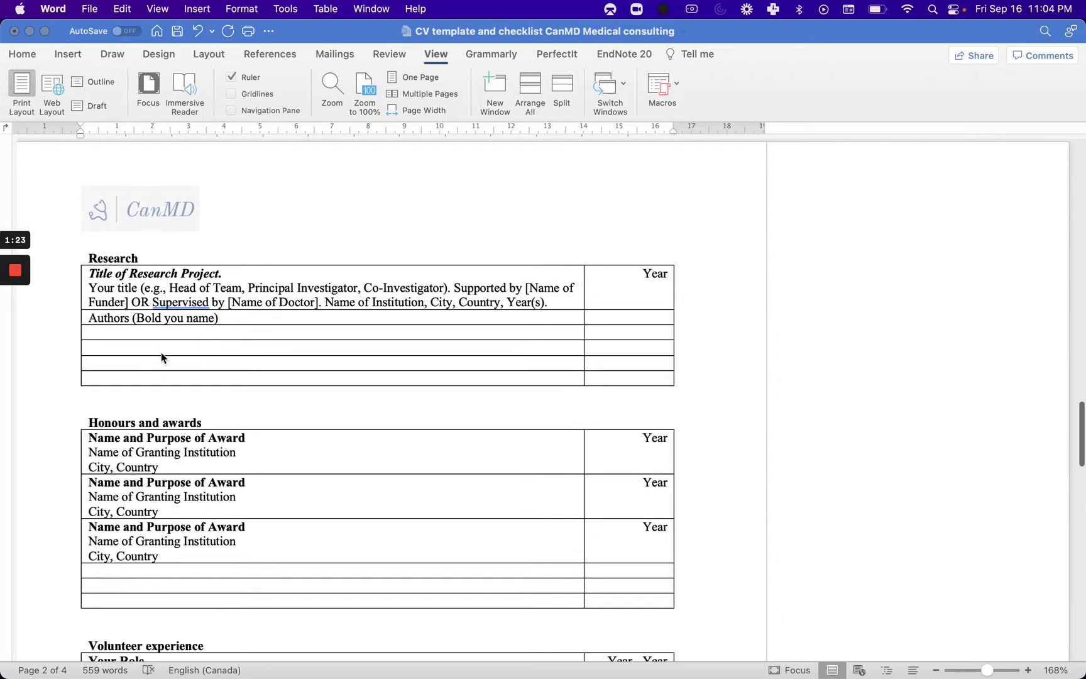
scroll(161, 357, down, 11)
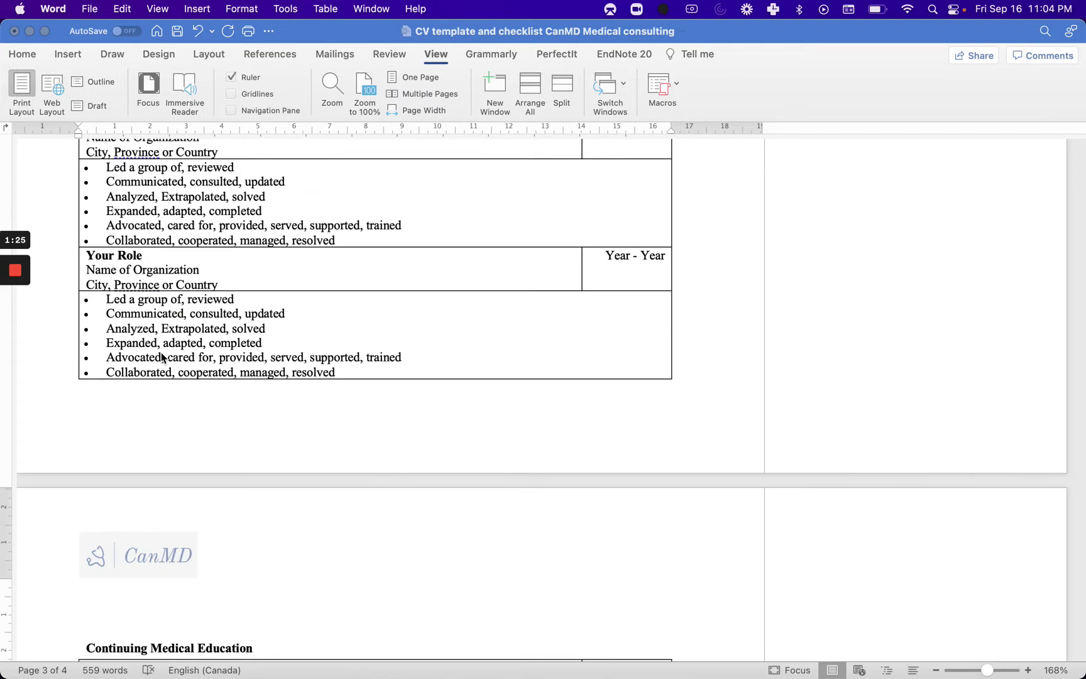
scroll(161, 357, down, 10)
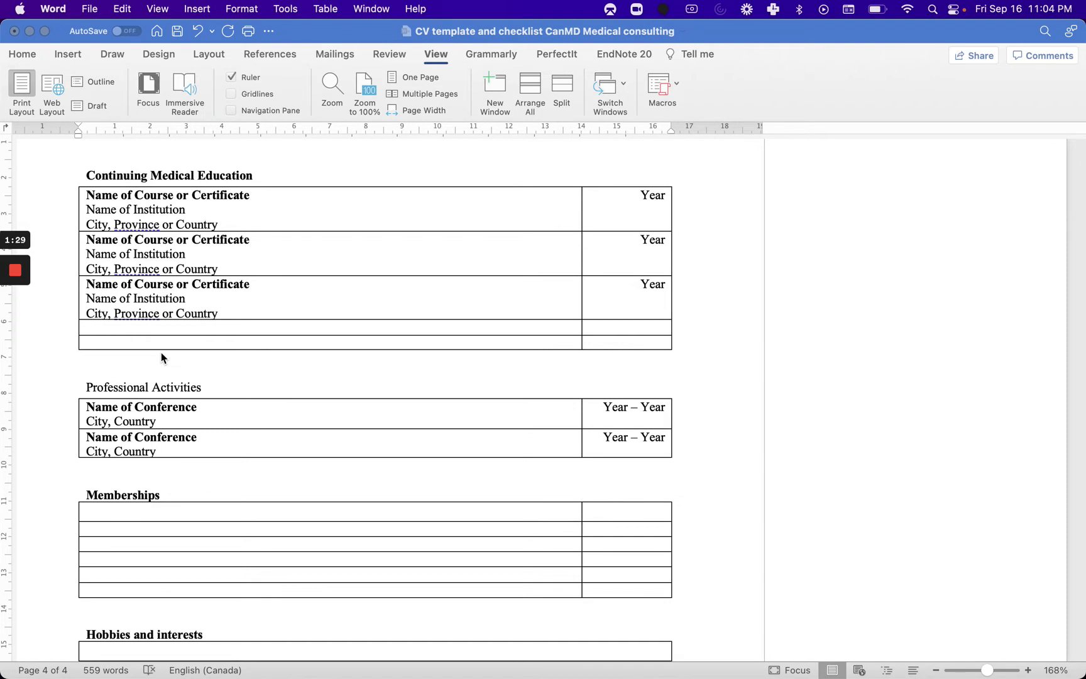
scroll(162, 356, up, 20)
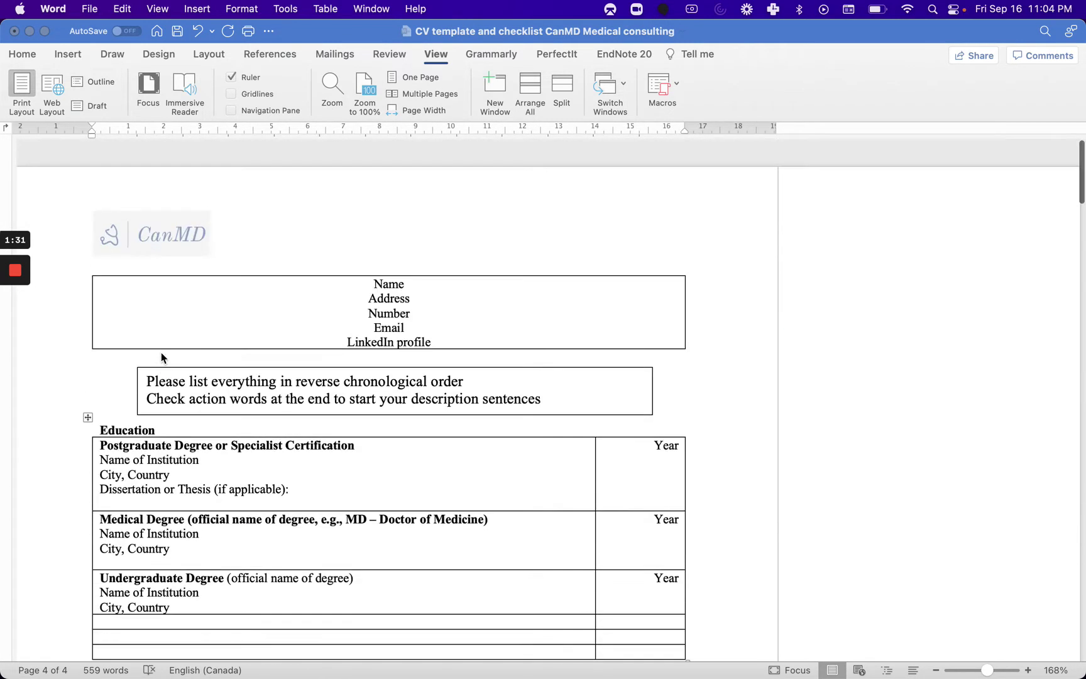
click(213, 301)
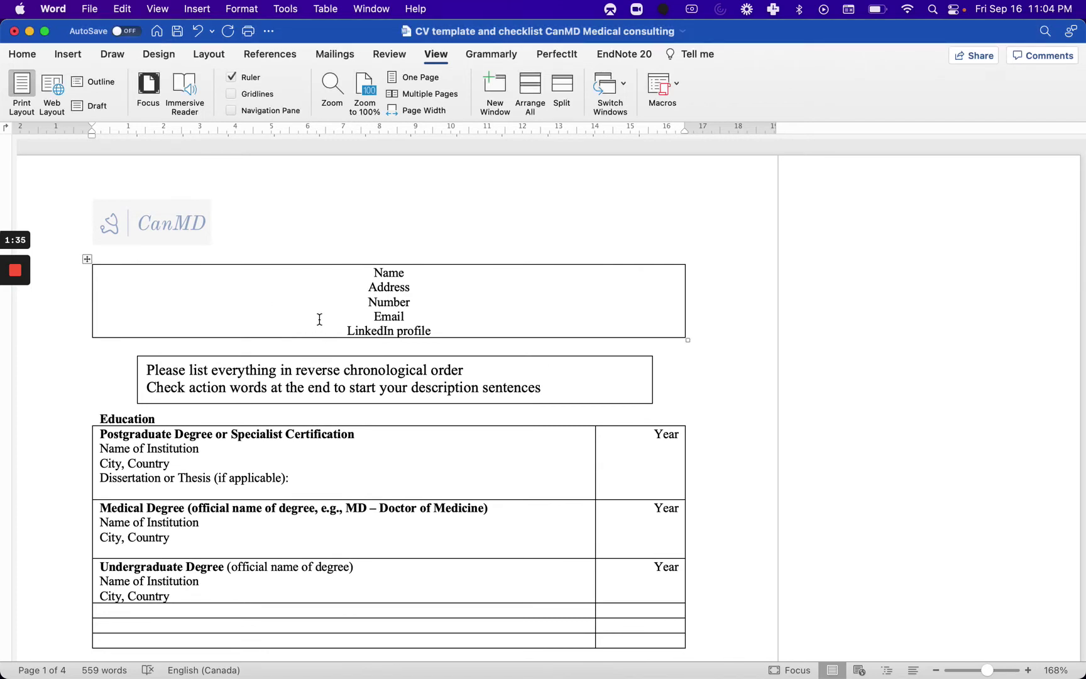
scroll(319, 319, down, 5)
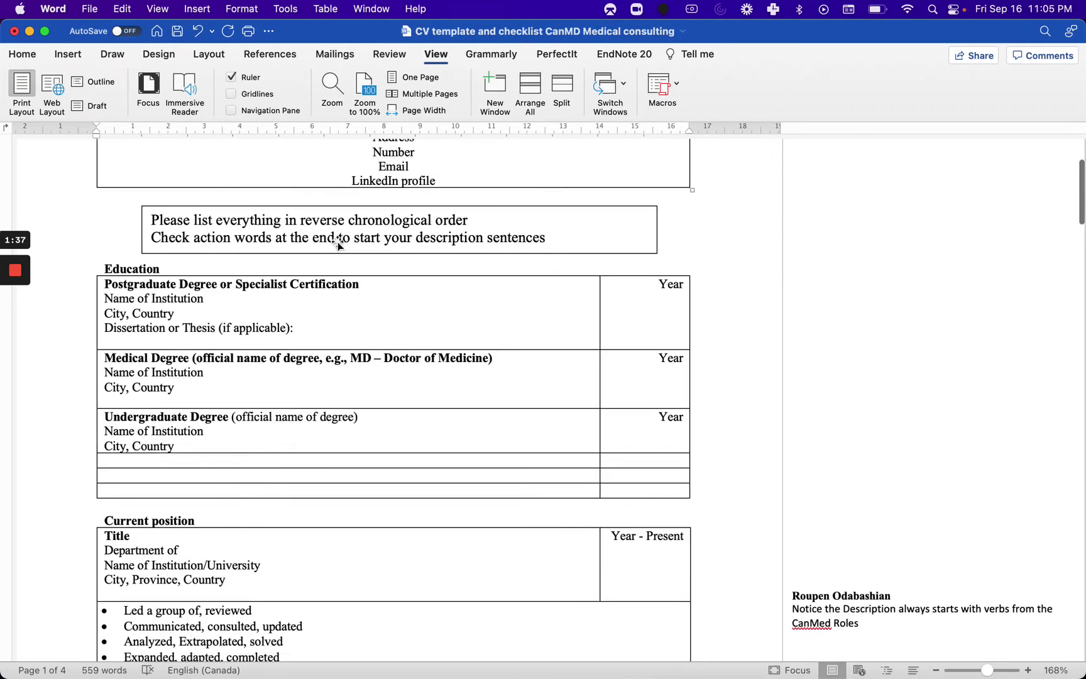
scroll(352, 264, up, 4)
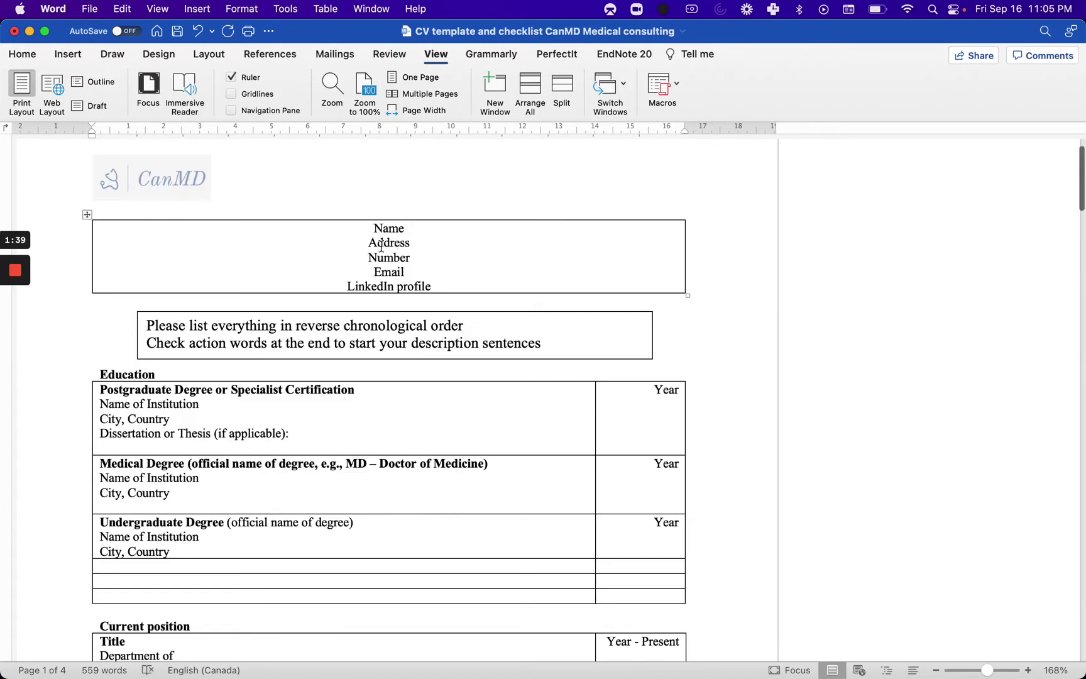
scroll(327, 230, down, 2)
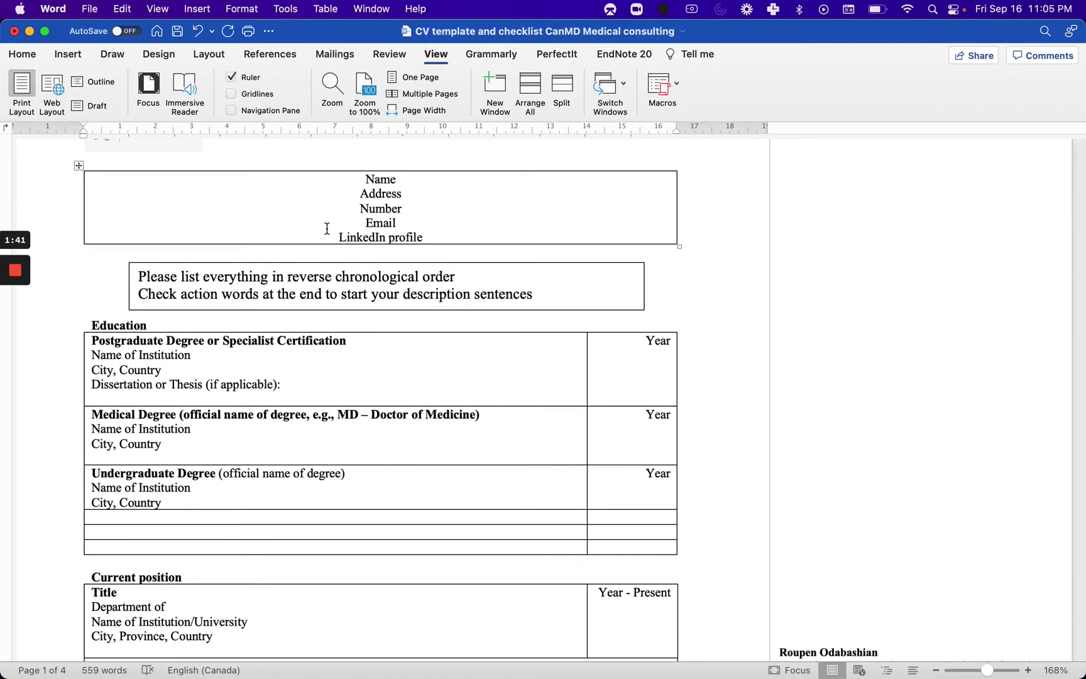
scroll(327, 228, down, 2)
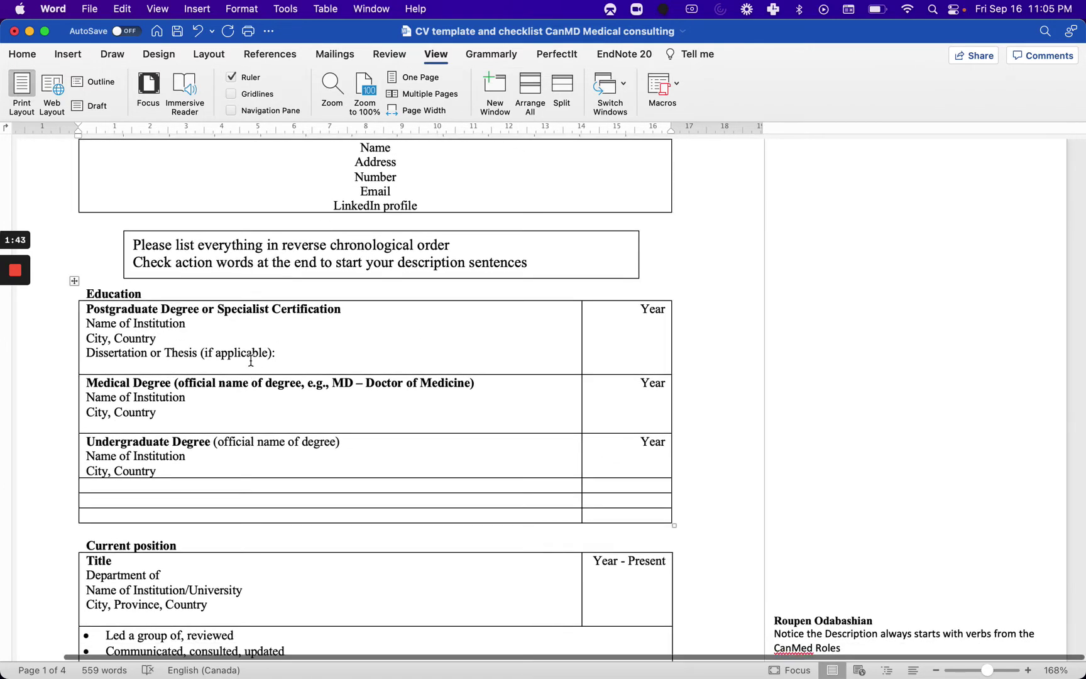
scroll(251, 360, down, 6)
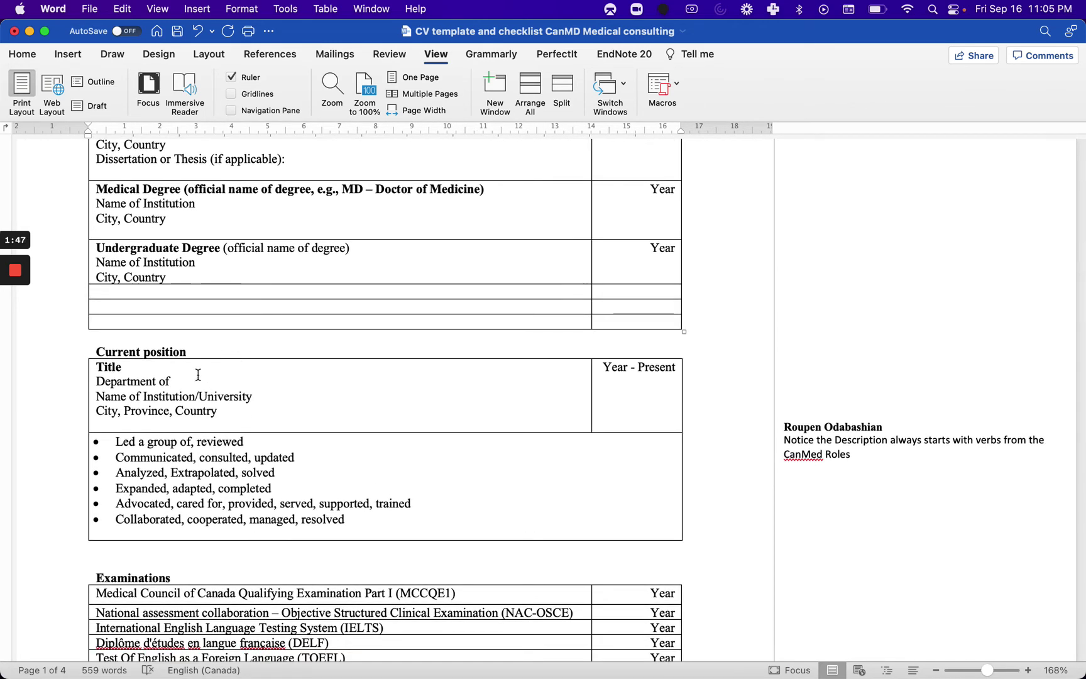
drag(195, 531, 195, 445)
scroll(195, 445, up, 1)
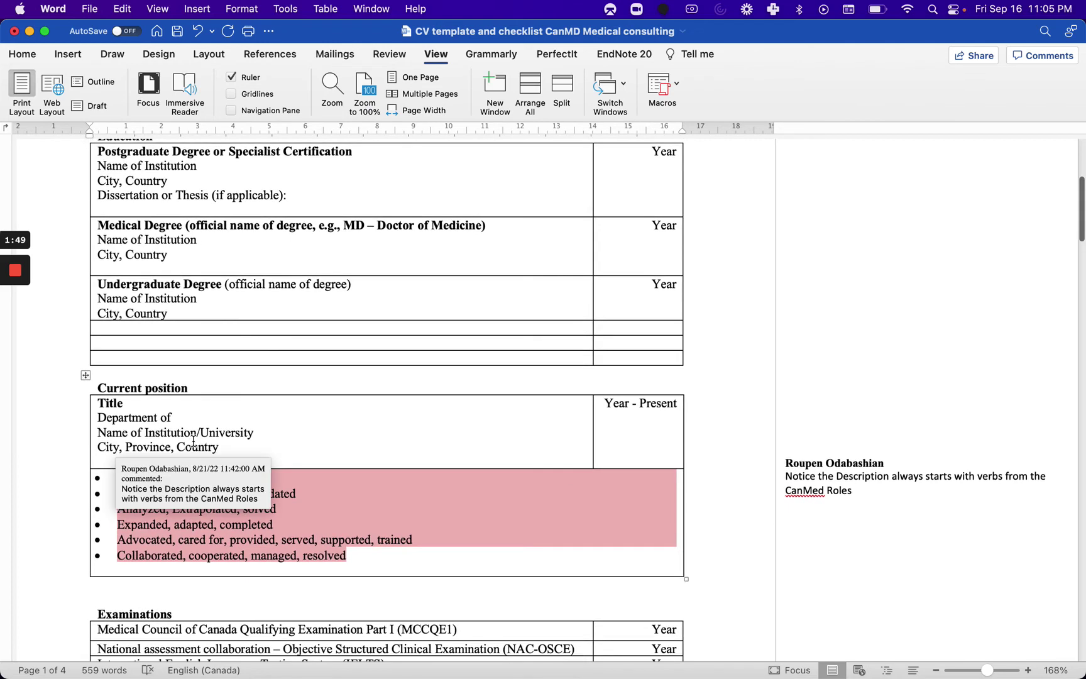
click(227, 424)
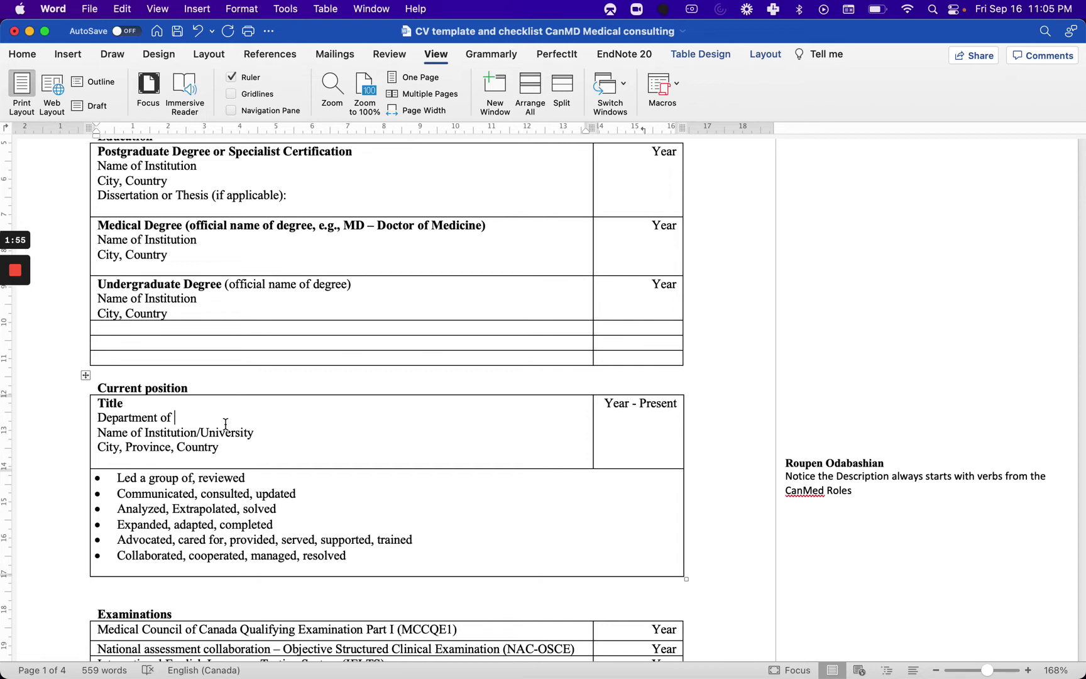
scroll(226, 424, up, 8)
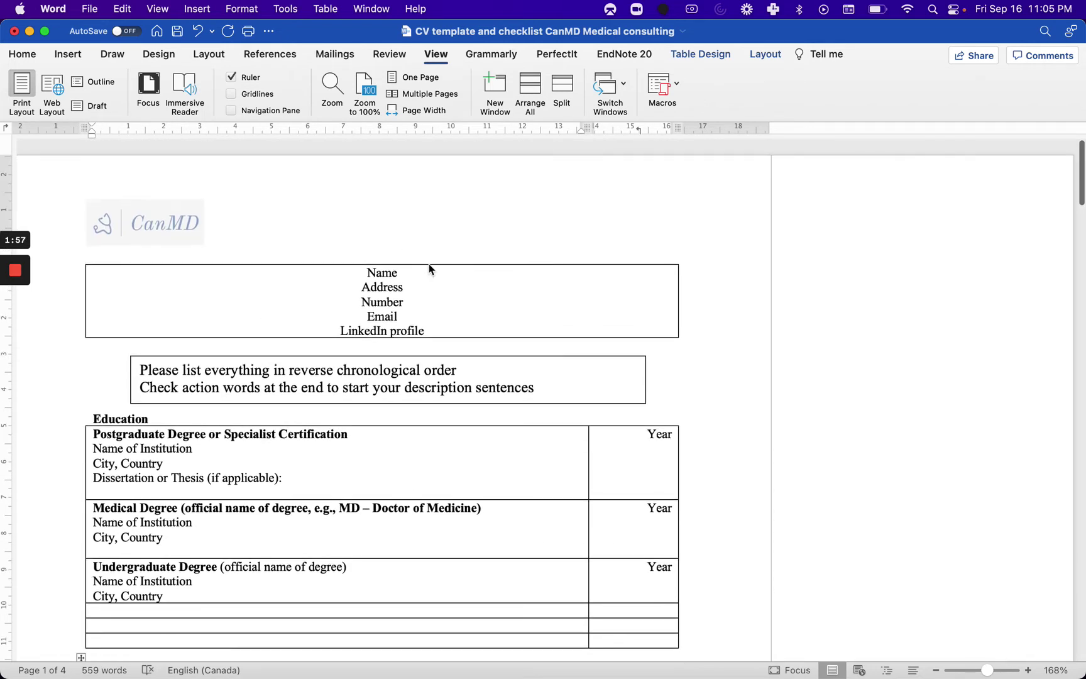
triple_click(425, 278)
click(400, 287)
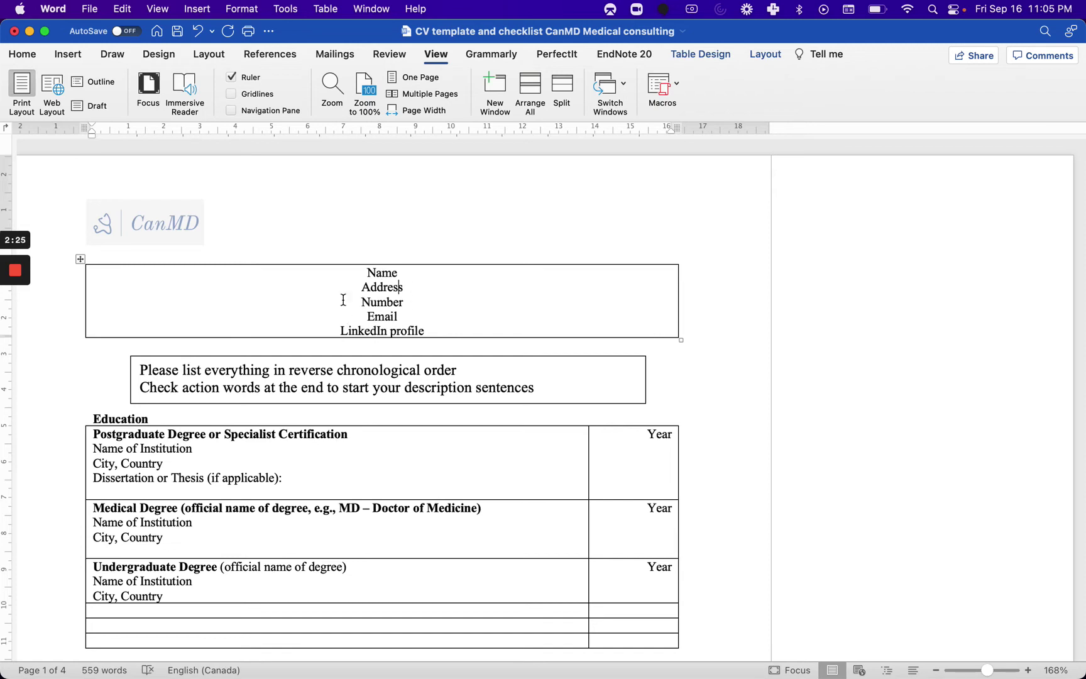
Step: Apply No Border to the whole name and contact table, then deselect it to check the result
click(81, 258)
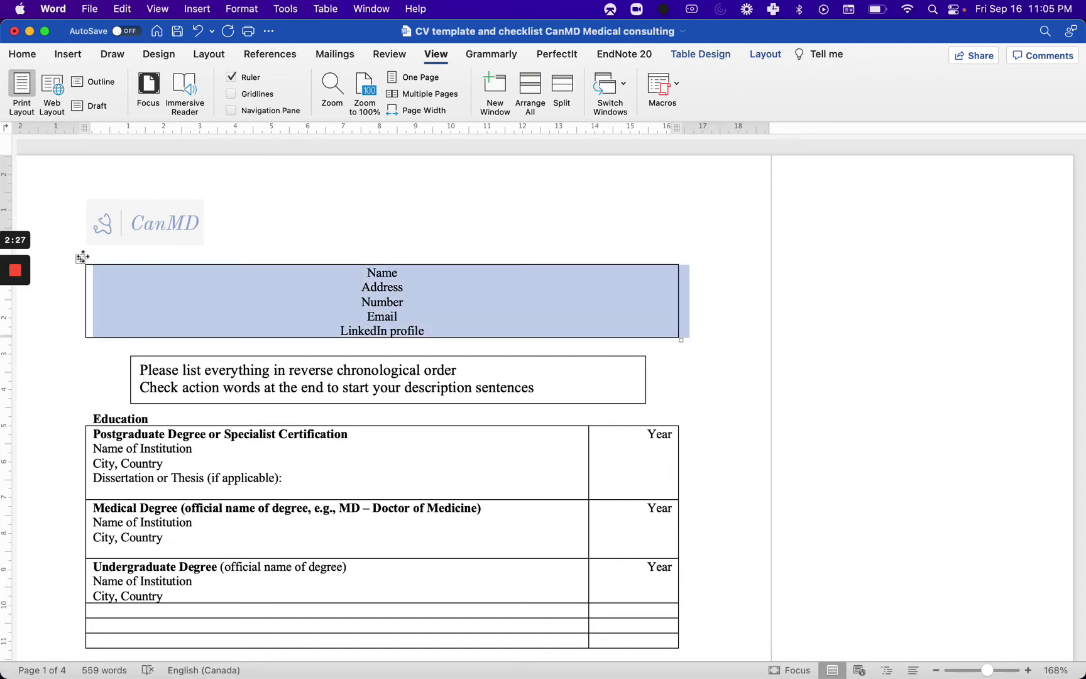
click(22, 54)
click(502, 105)
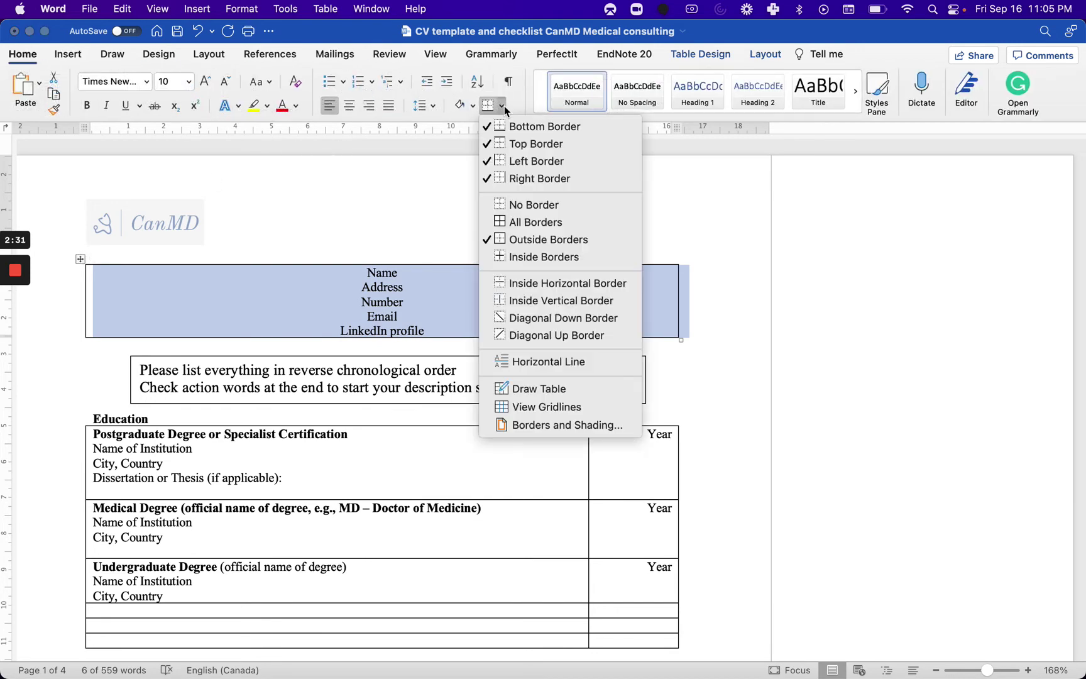
click(535, 204)
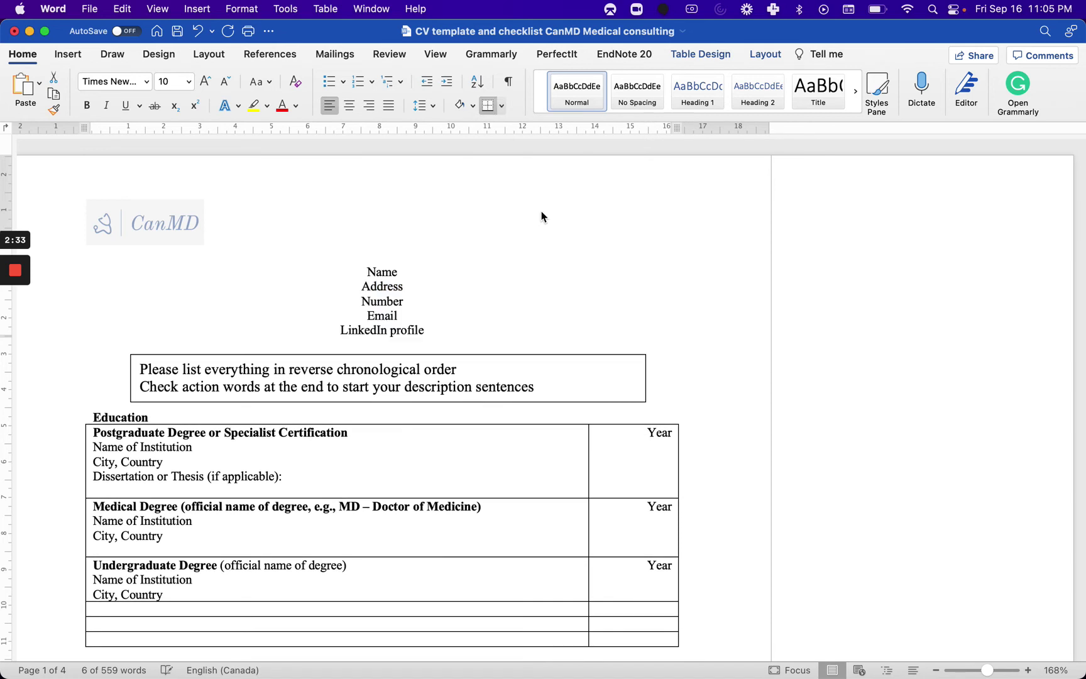
click(525, 343)
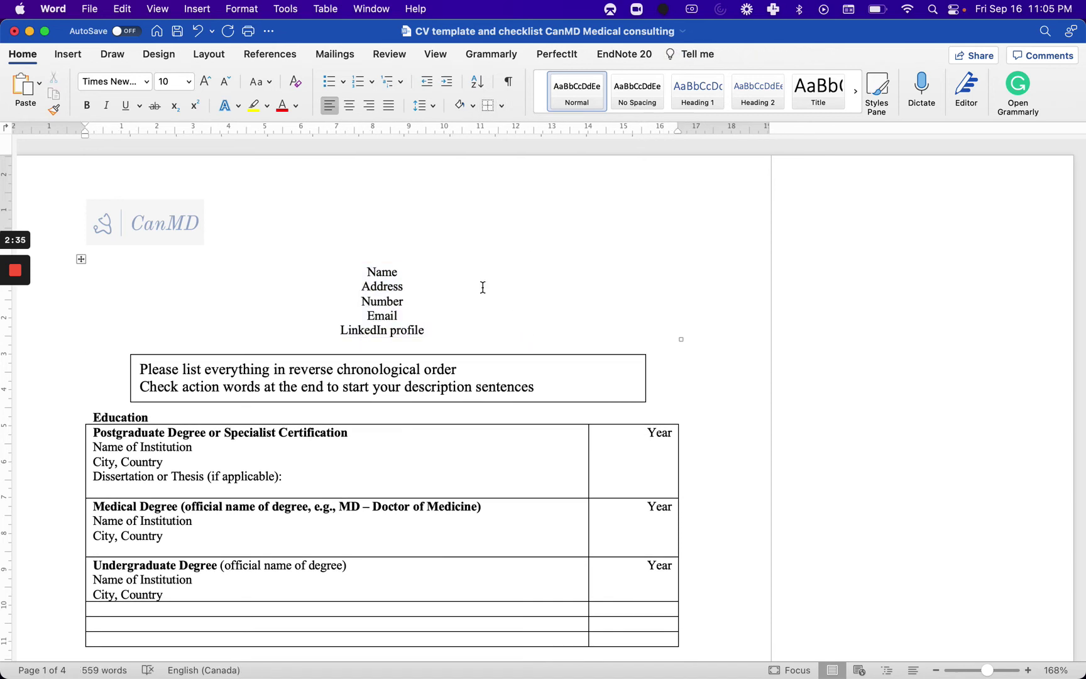
click(424, 286)
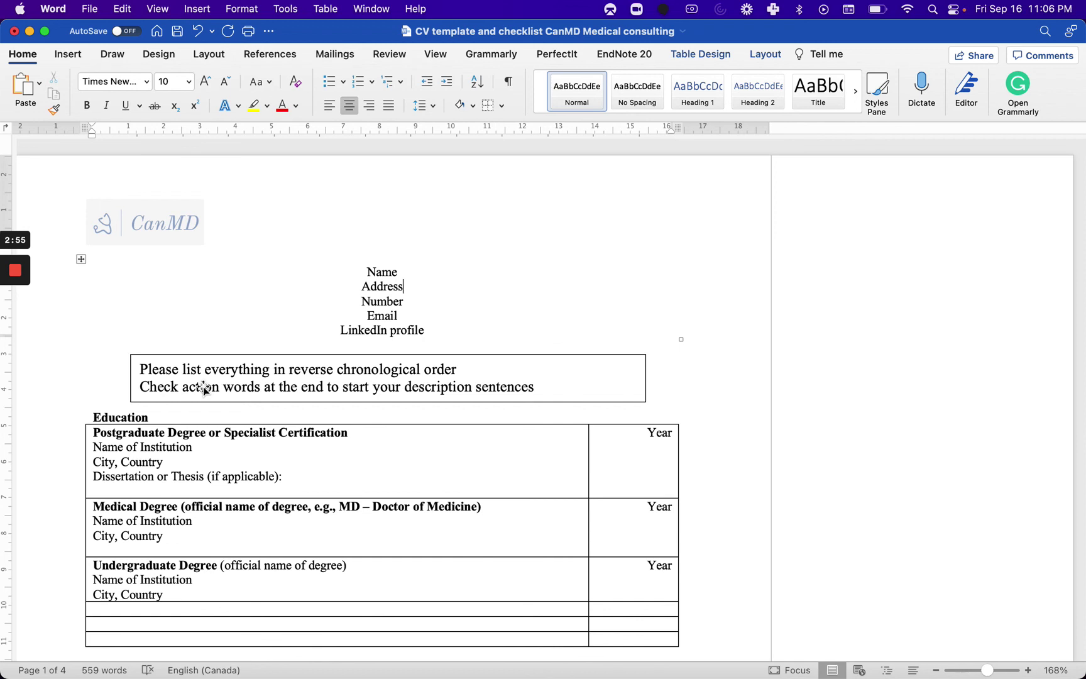
click(210, 494)
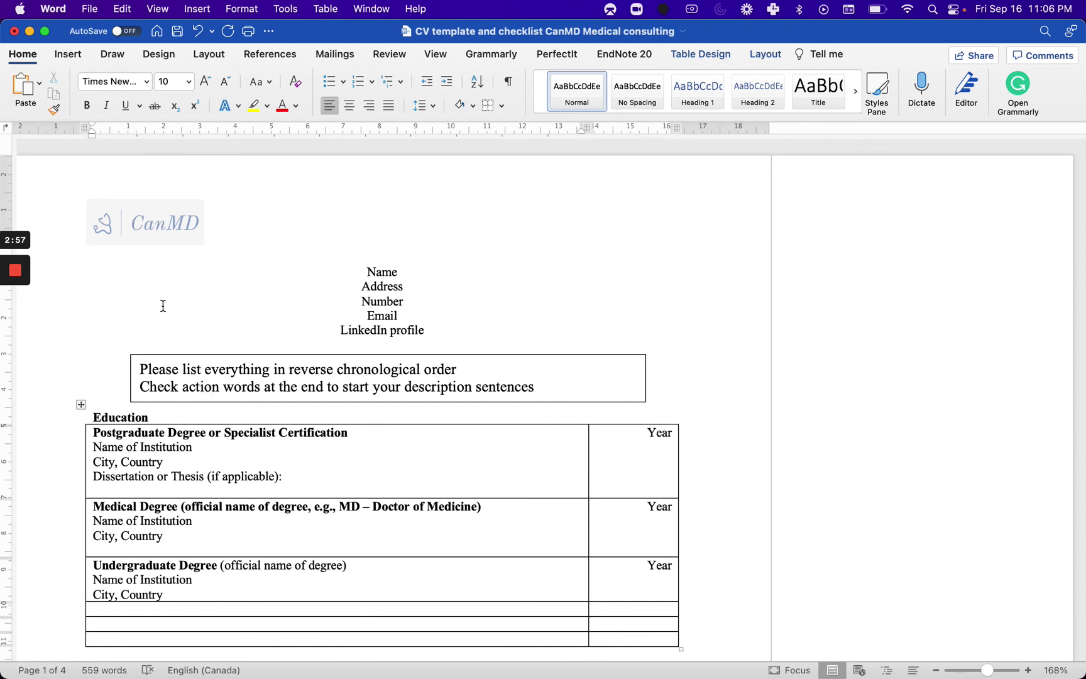